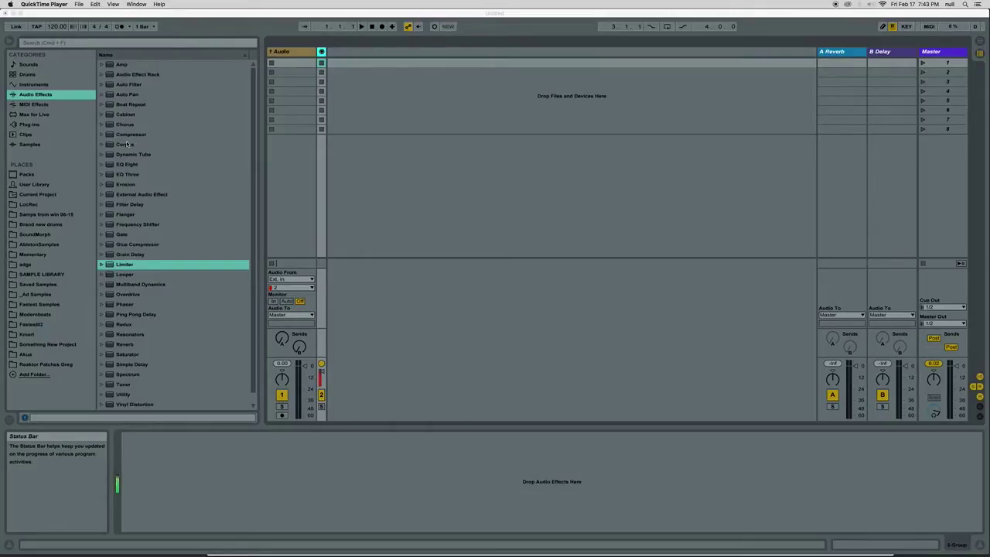
Drag WR-SneakyReceive, then WR-SneakySend, from the Max for Live browser onto 1 Audio
left_click(41, 114)
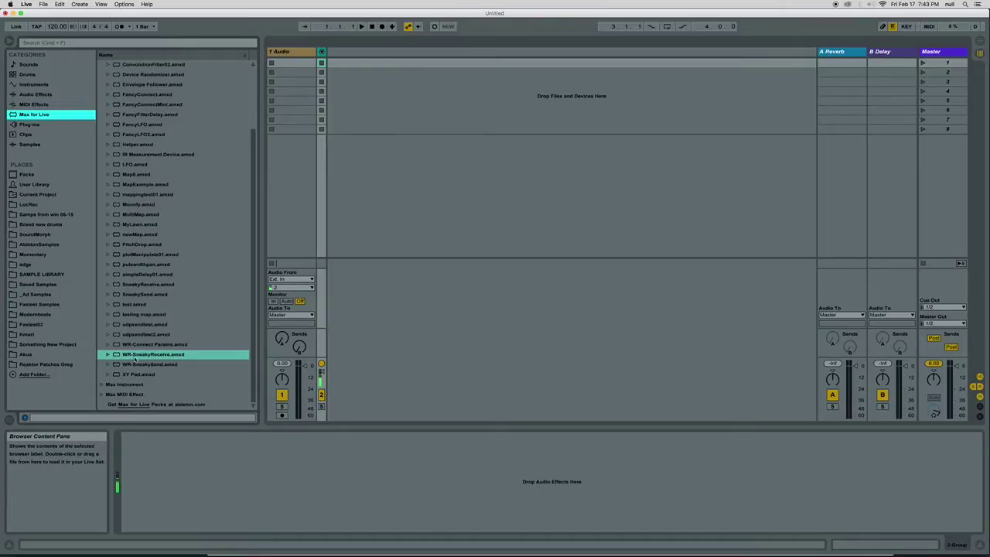
left_click_drag(135, 358, 250, 484)
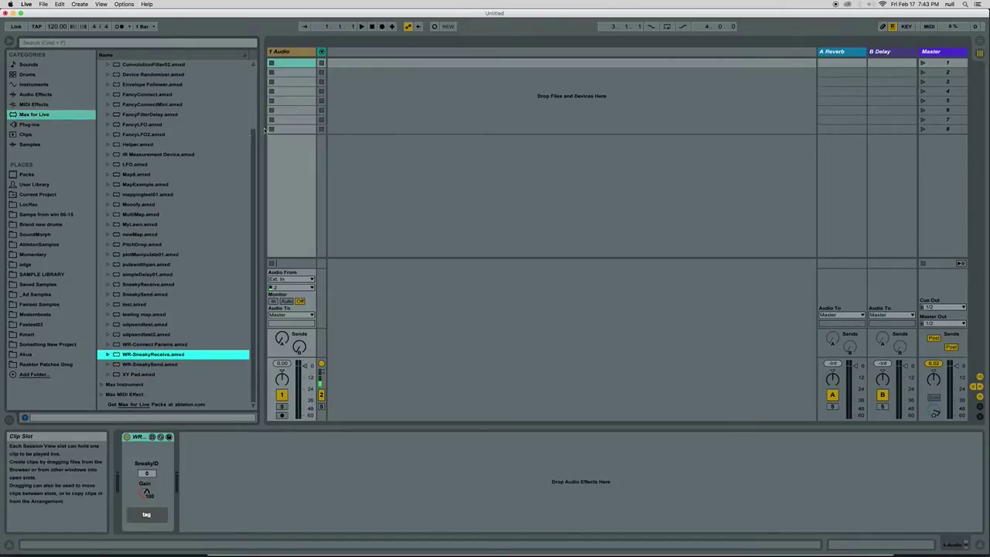
left_click_drag(146, 364, 254, 457)
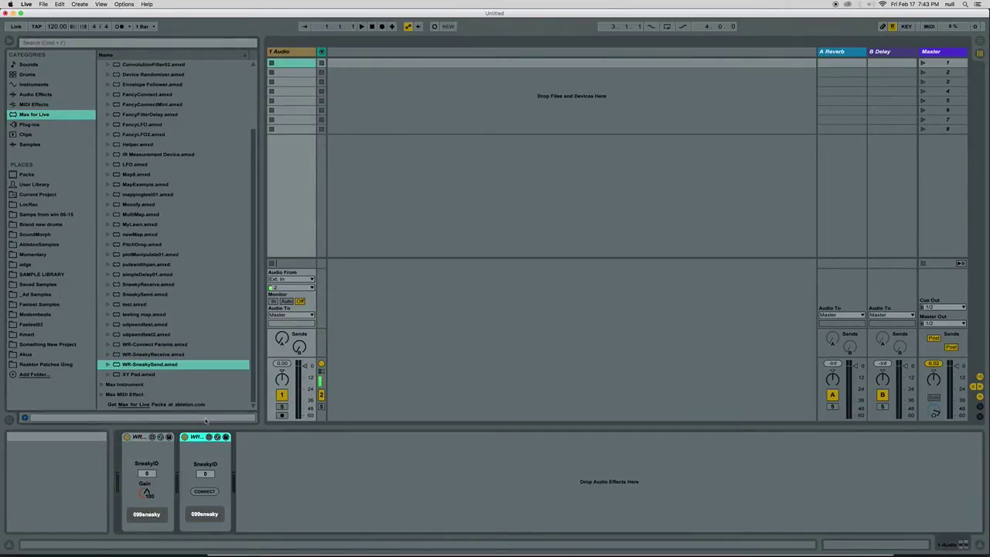
left_click(35, 94)
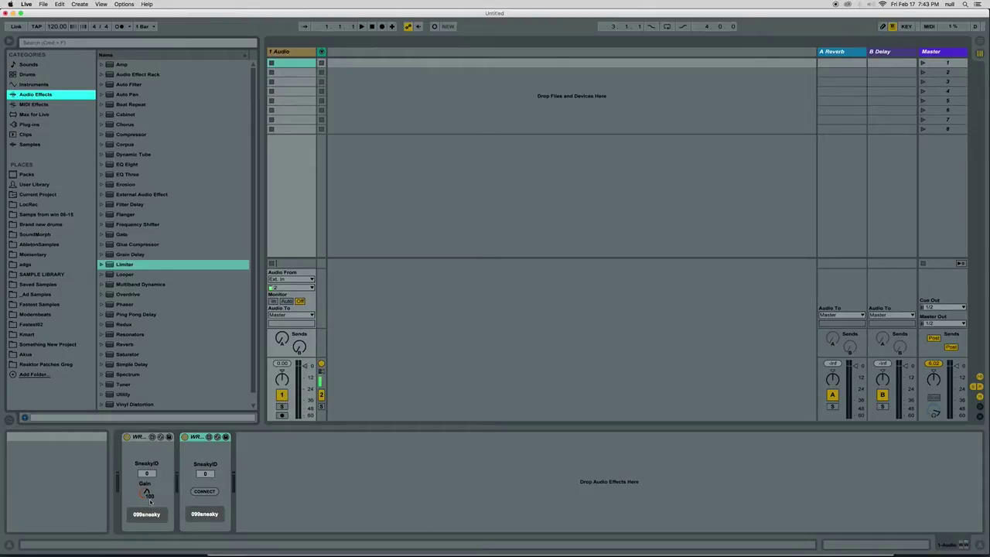
mouse_move(150, 501)
left_mouse_down()
mouse_move(154, 482)
mouse_move(146, 475)
left_mouse_up()
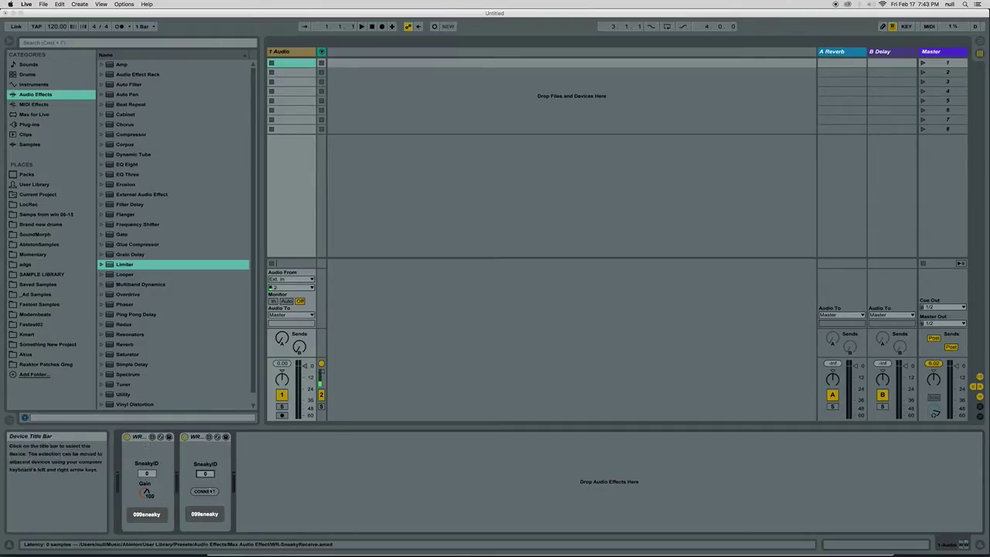
Set the send's SneakyID to 1; re-insert WR-SneakyReceive before it, also with SneakyID 1
left_click_drag(205, 473, 205, 468)
left_click(135, 437)
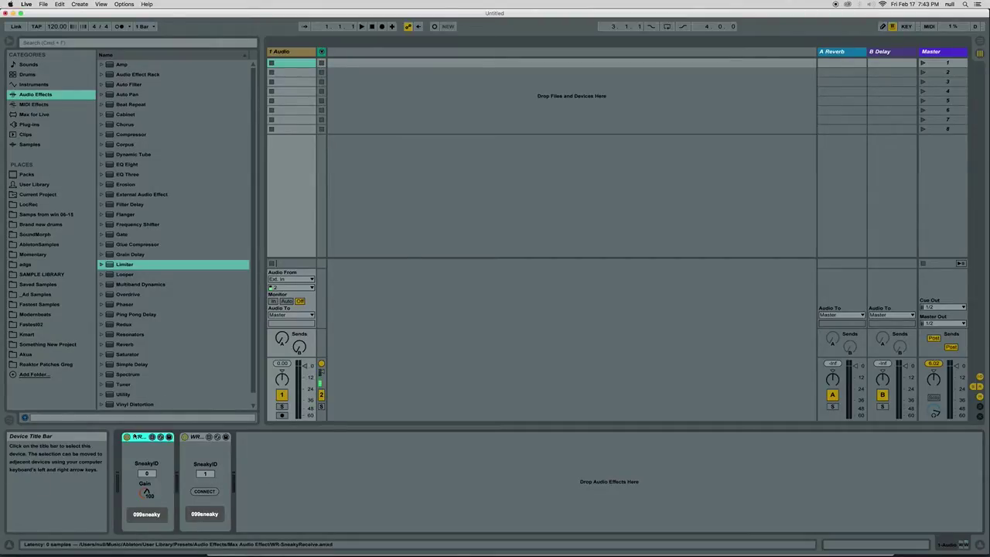
key("Delete")
left_click(34, 114)
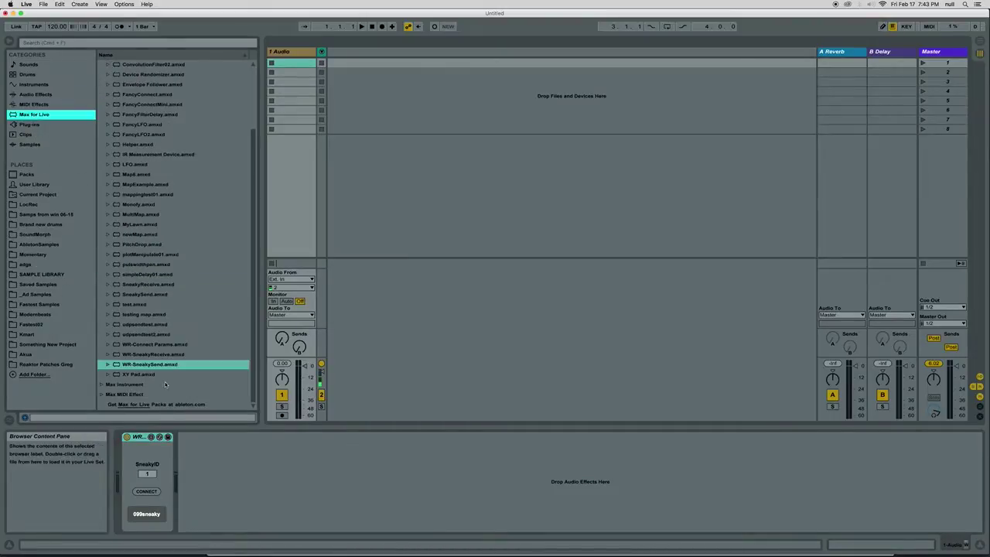
left_click_drag(155, 355, 122, 468)
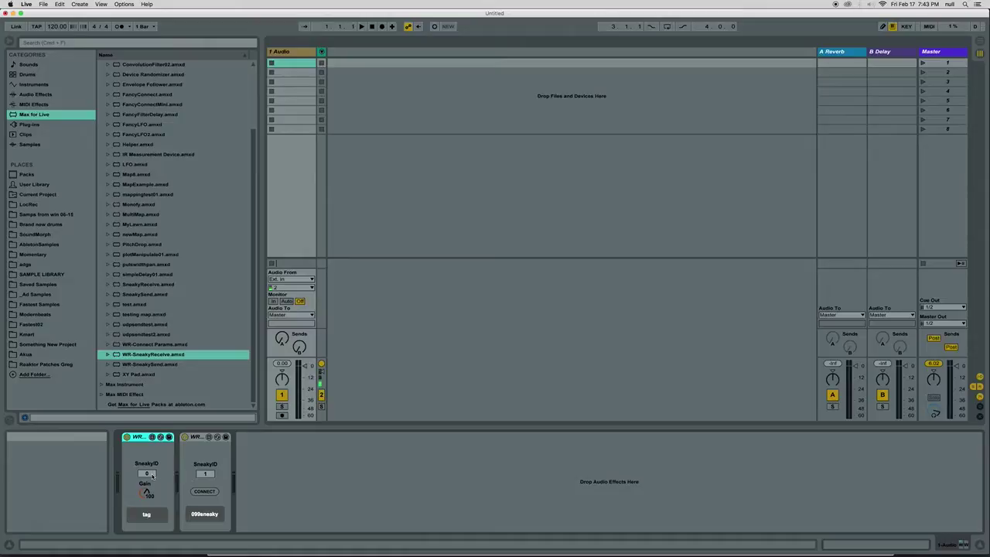
left_click(151, 476)
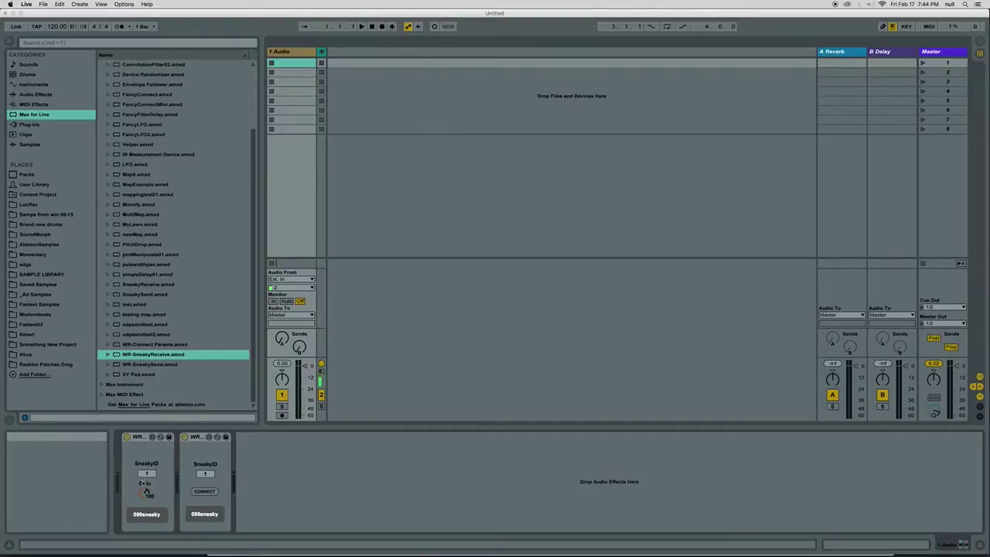
left_click(145, 455)
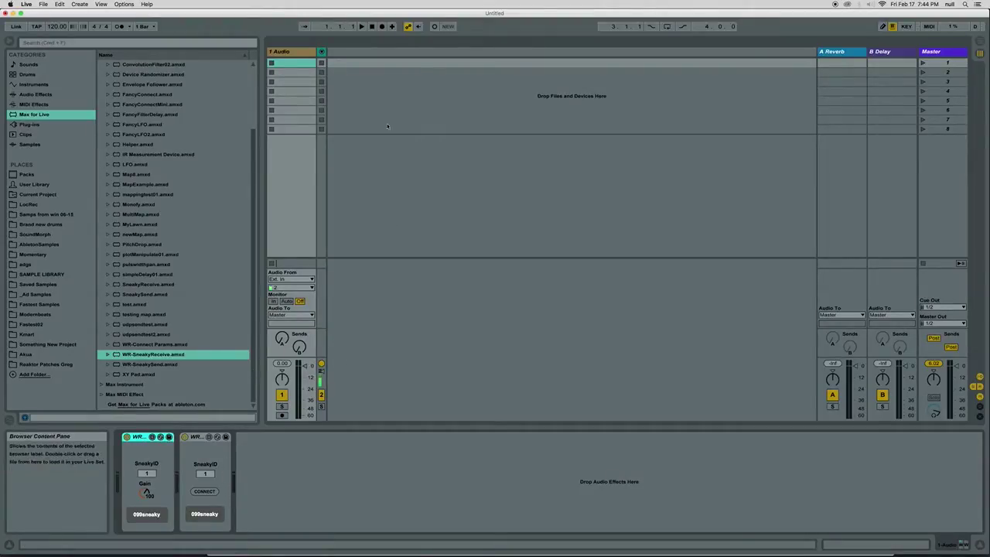
Add a second audio track, 2 Audio, then return to 1 Audio's devices
left_click(298, 51)
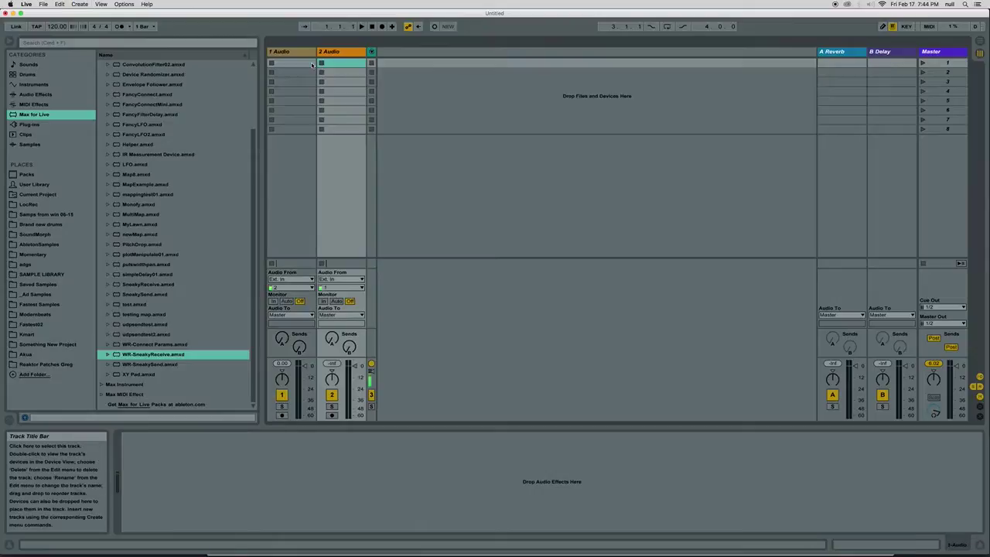
key("ctrl+t")
key("Left")
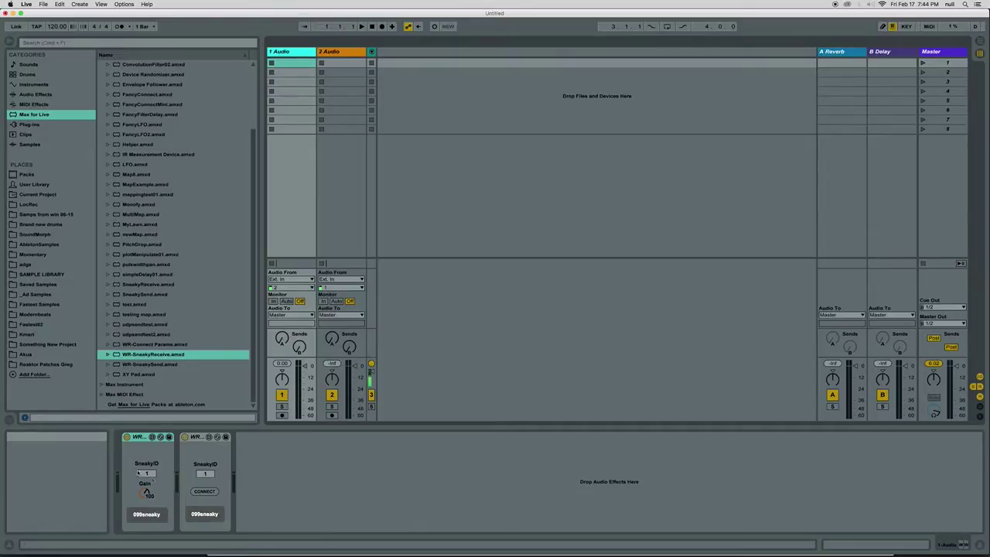
left_click(35, 94)
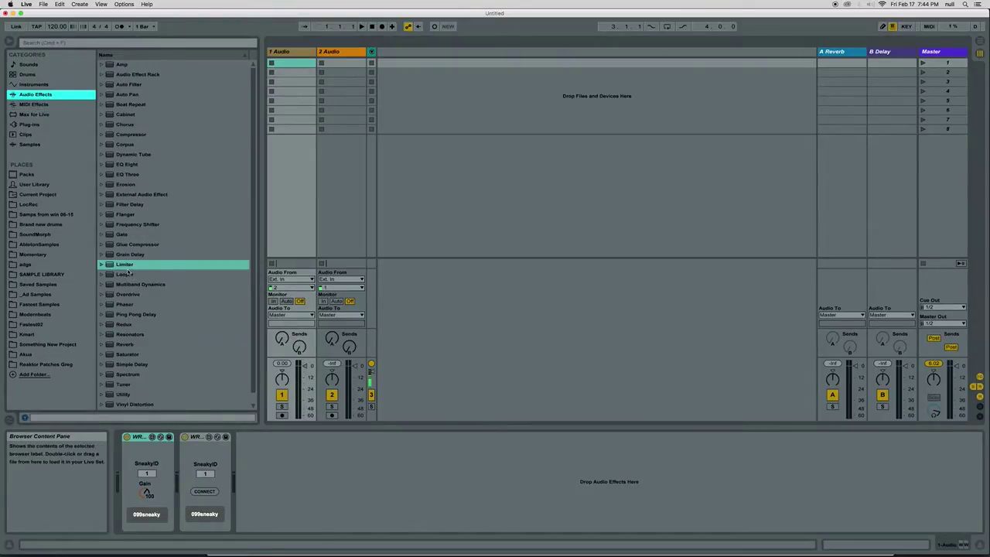
Add Limiter at the chain end; insert Vinyl Distortion between the Sneaky devices, crackle raised, pinch 863 Hz
left_click_drag(128, 267, 309, 462)
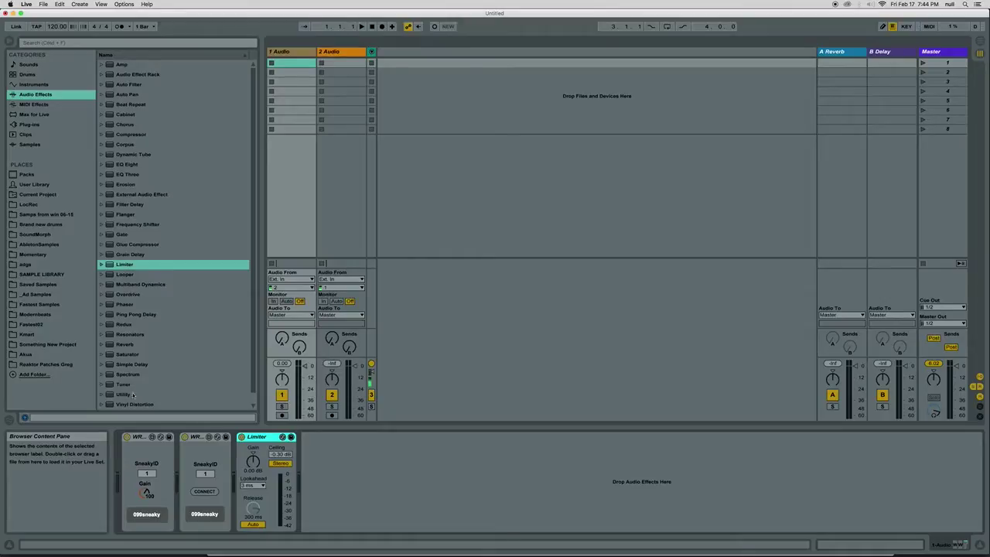
left_click_drag(134, 403, 181, 473)
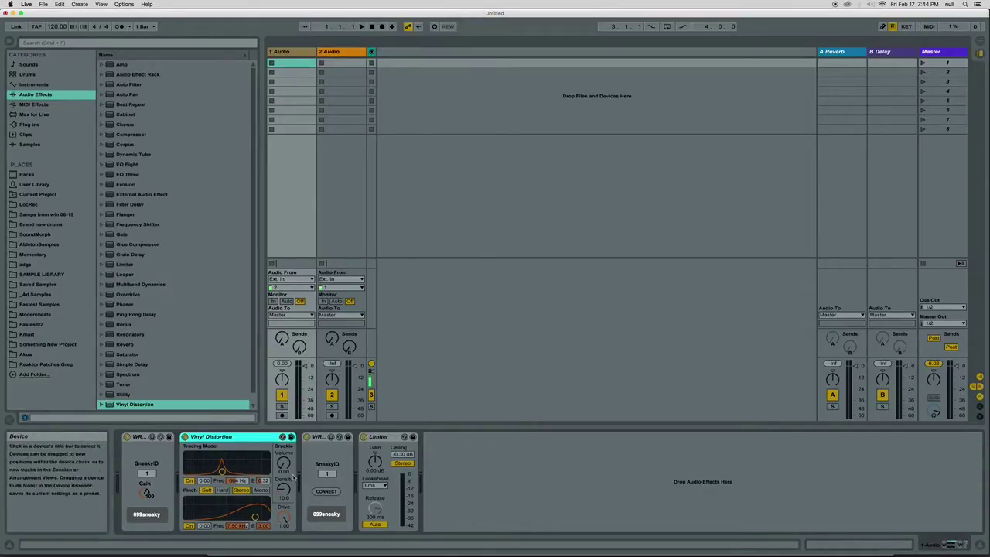
mouse_move(285, 464)
left_mouse_down()
mouse_move(285, 441)
mouse_move(284, 481)
mouse_move(284, 461)
left_mouse_up()
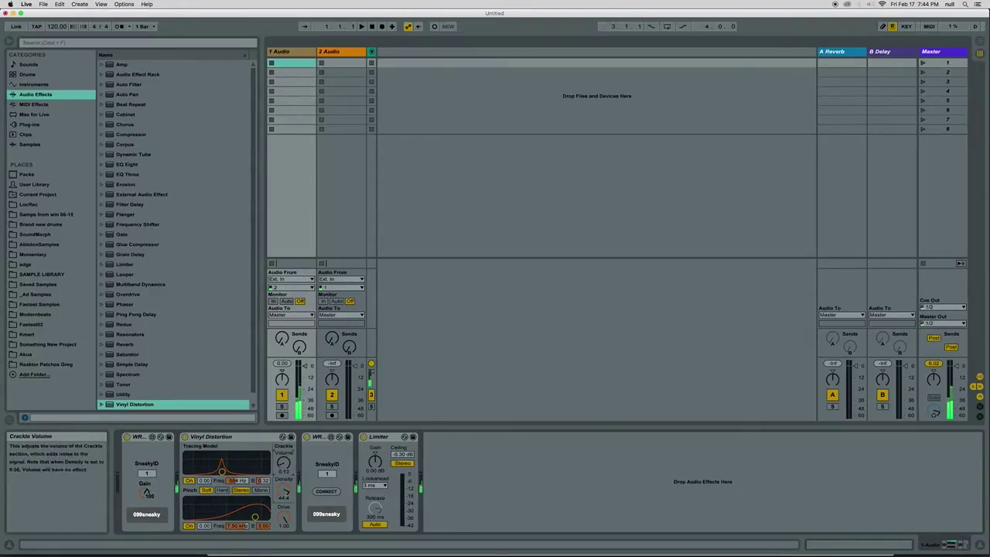
left_click_drag(255, 516, 225, 517)
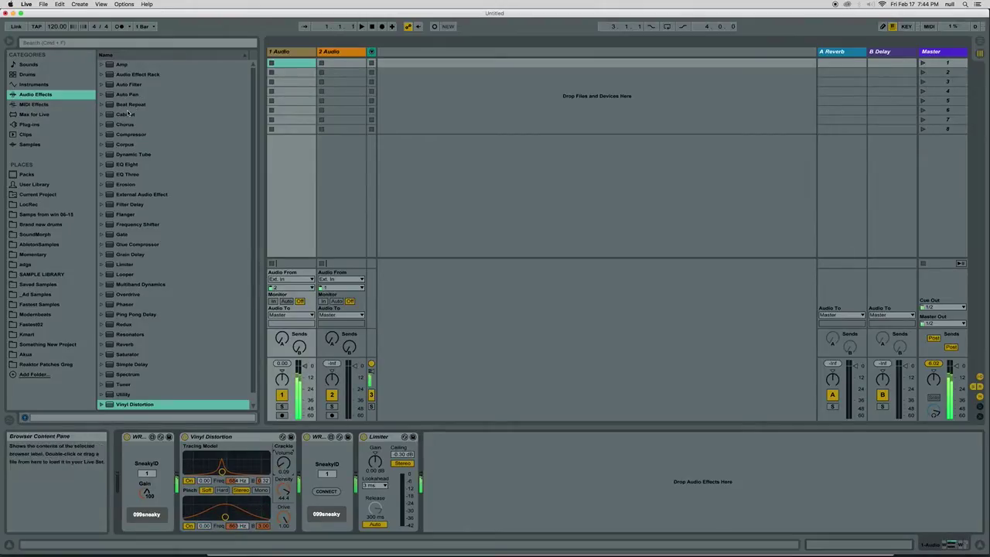
Insert Corpus after Vinyl Distortion with the Pipe resonator tuned to 47.02 Hz
left_click_drag(125, 145, 308, 480)
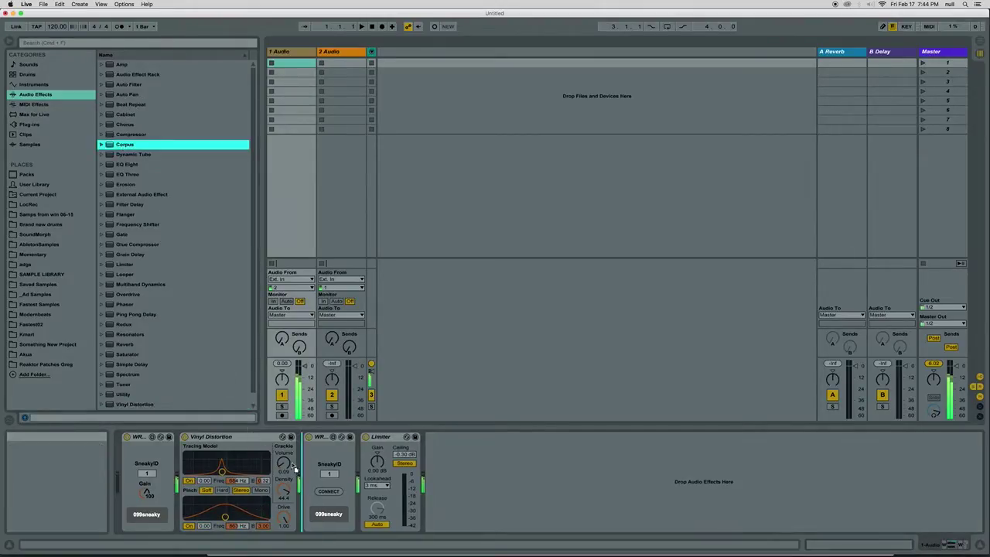
left_click(444, 447)
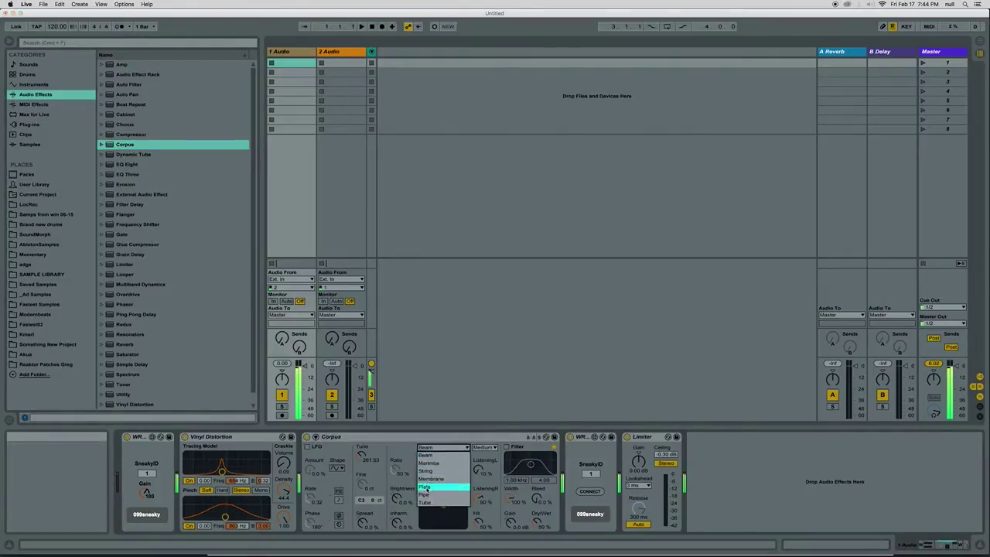
left_click(437, 495)
left_click_drag(361, 456, 361, 483)
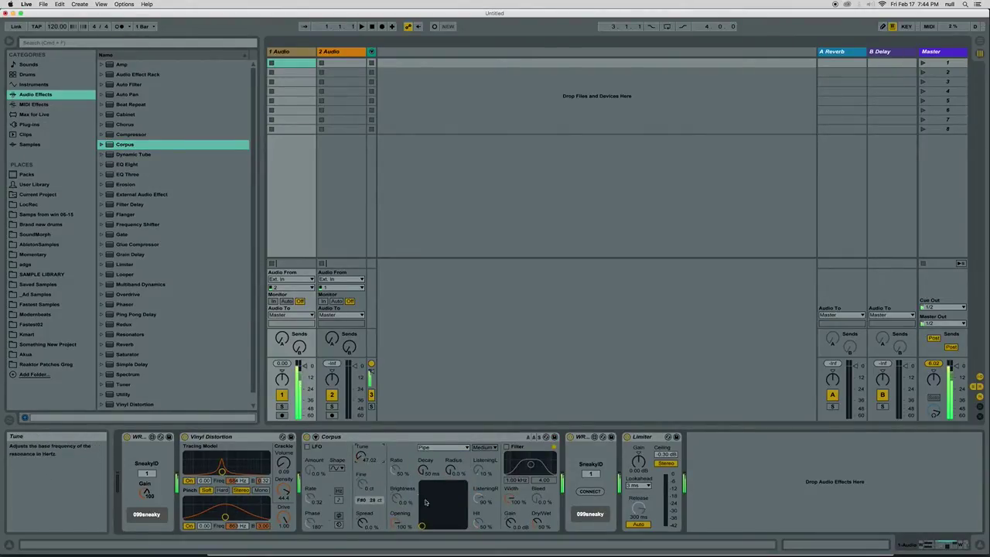
Tweak Corpus decay and radius, raise the pinch frequency, and insert Frequency Shifter before Corpus
mouse_move(421, 526)
left_mouse_down()
mouse_move(427, 487)
mouse_move(424, 514)
left_mouse_up()
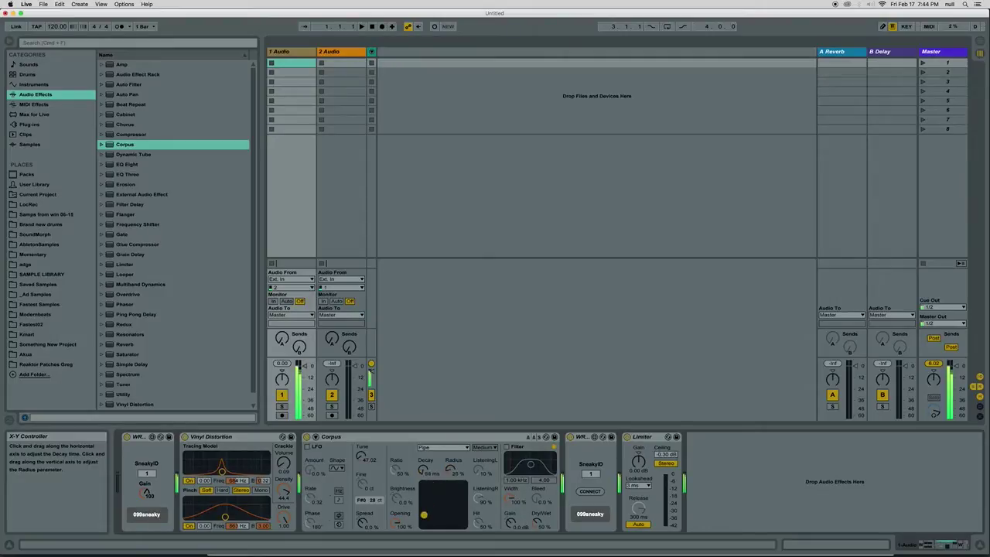
left_click_drag(361, 522, 362, 530)
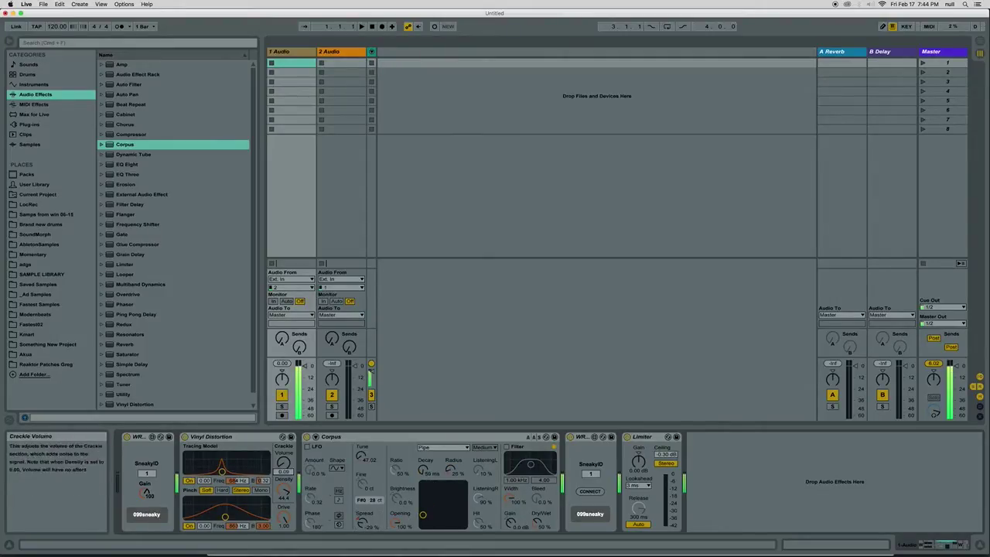
mouse_move(423, 514)
left_mouse_down()
mouse_move(433, 484)
mouse_move(428, 495)
left_mouse_up()
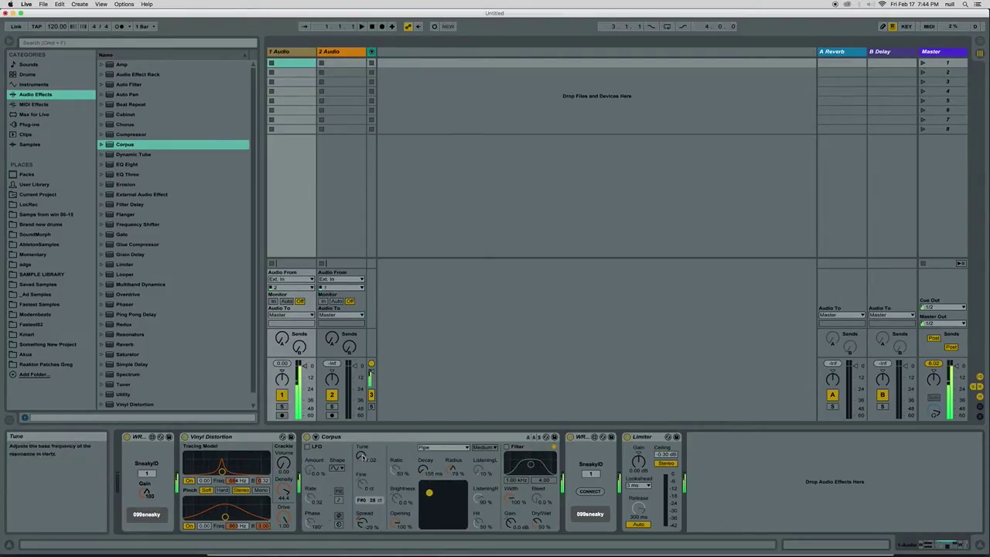
left_click_drag(361, 457, 361, 464)
left_click_drag(426, 495, 422, 522)
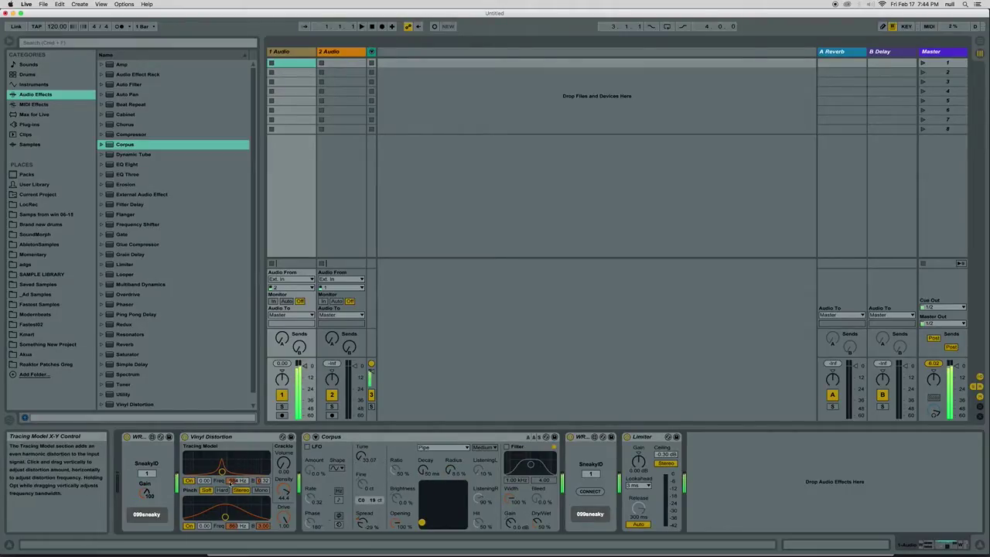
mouse_move(224, 516)
left_mouse_down()
mouse_move(235, 507)
mouse_move(218, 515)
left_mouse_up()
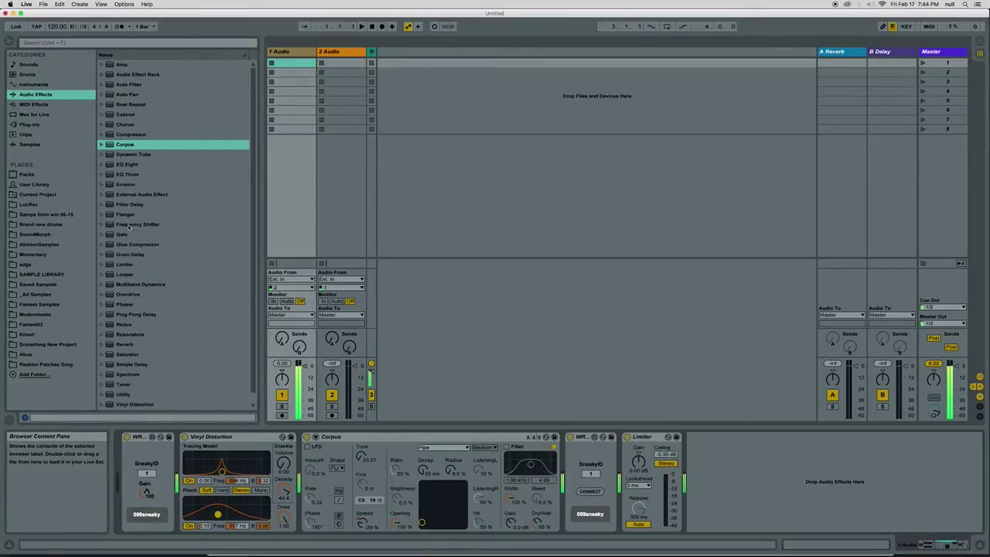
left_click_drag(129, 224, 348, 480)
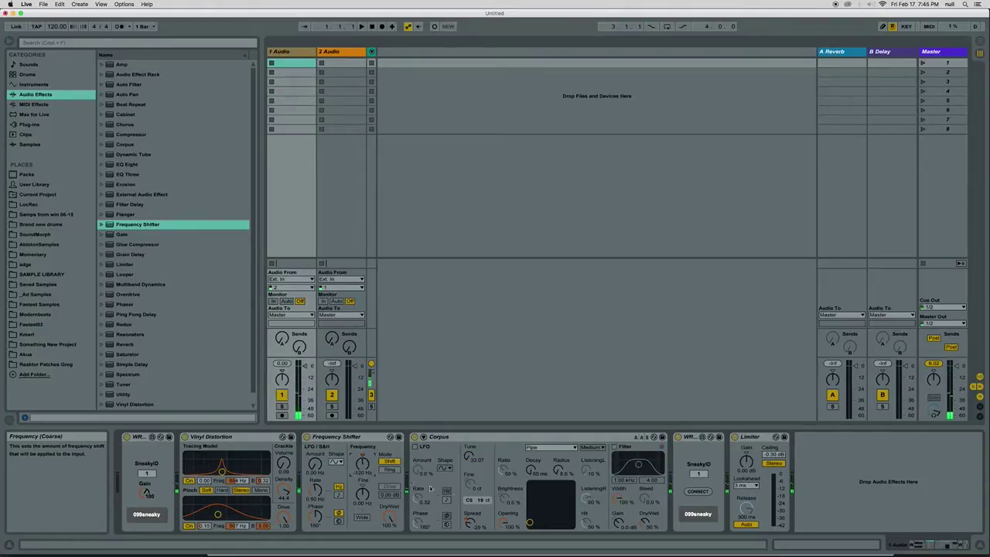
Move Corpus, then Frequency Shifter to the chain's front, and adjust Corpus decay and radius
left_click_drag(530, 522, 542, 513)
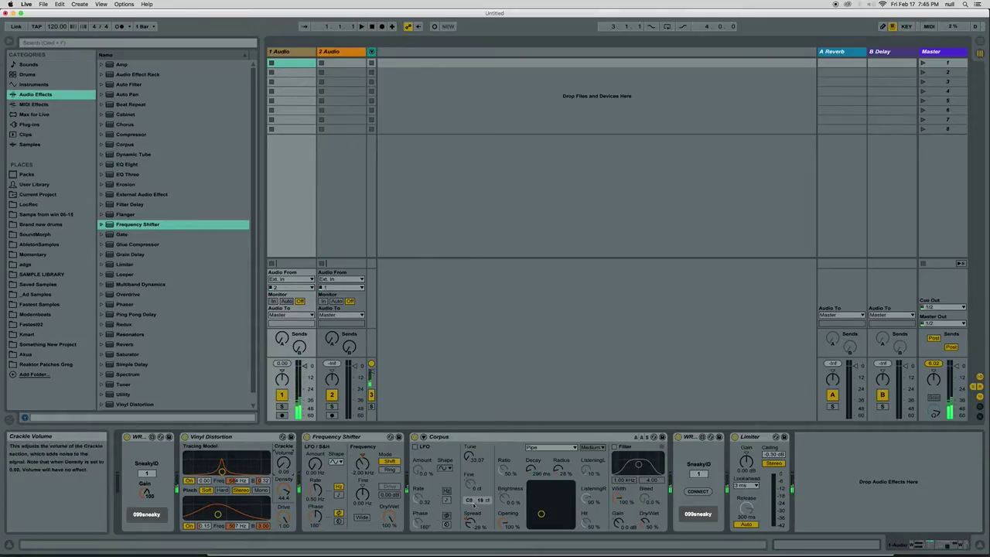
left_click(464, 438)
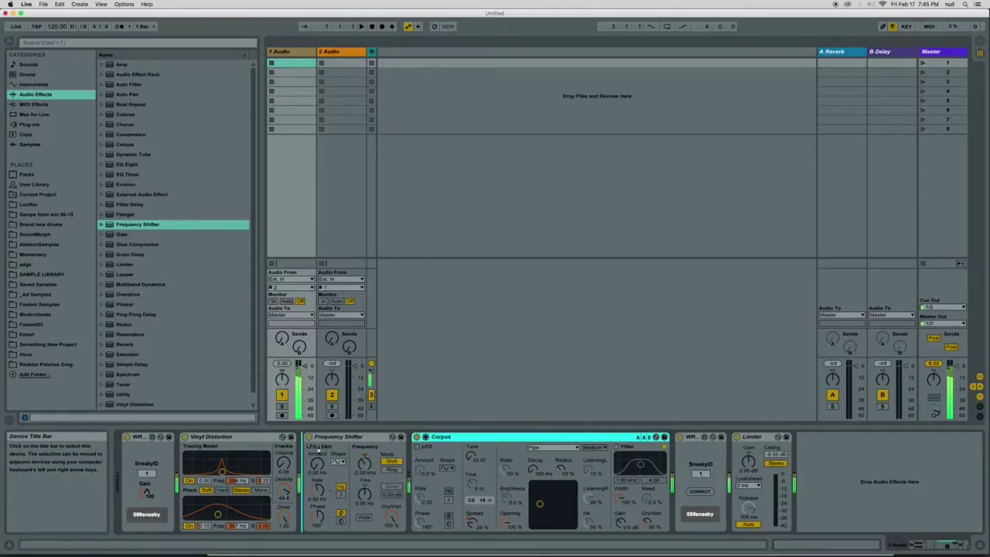
left_click_drag(464, 438, 356, 438)
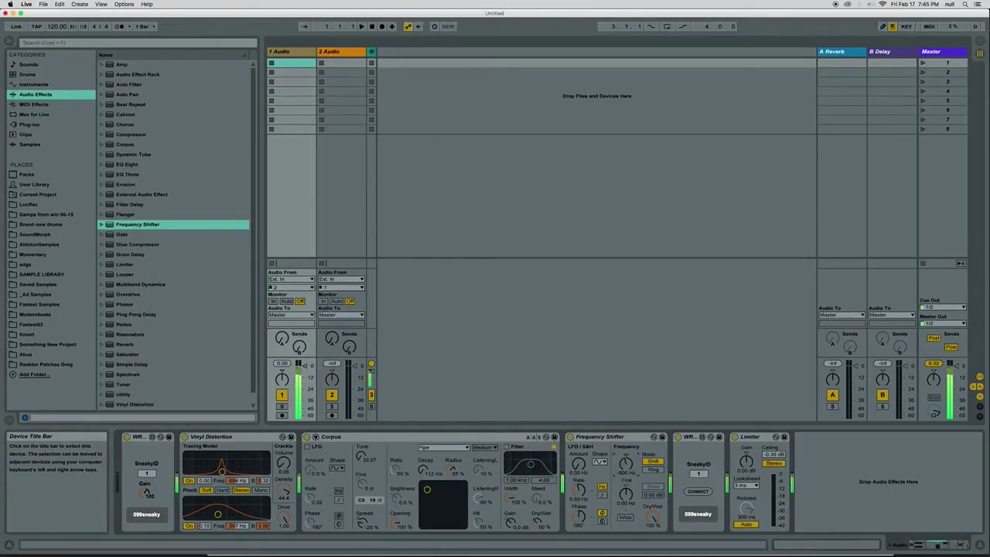
left_click_drag(611, 437, 193, 437)
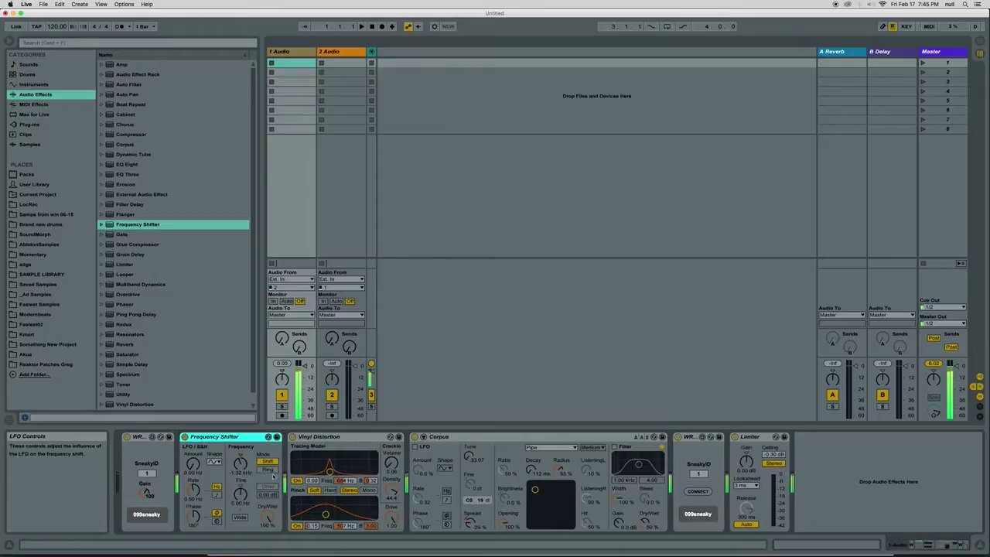
mouse_move(539, 493)
left_mouse_down()
mouse_move(550, 507)
mouse_move(538, 511)
left_mouse_up()
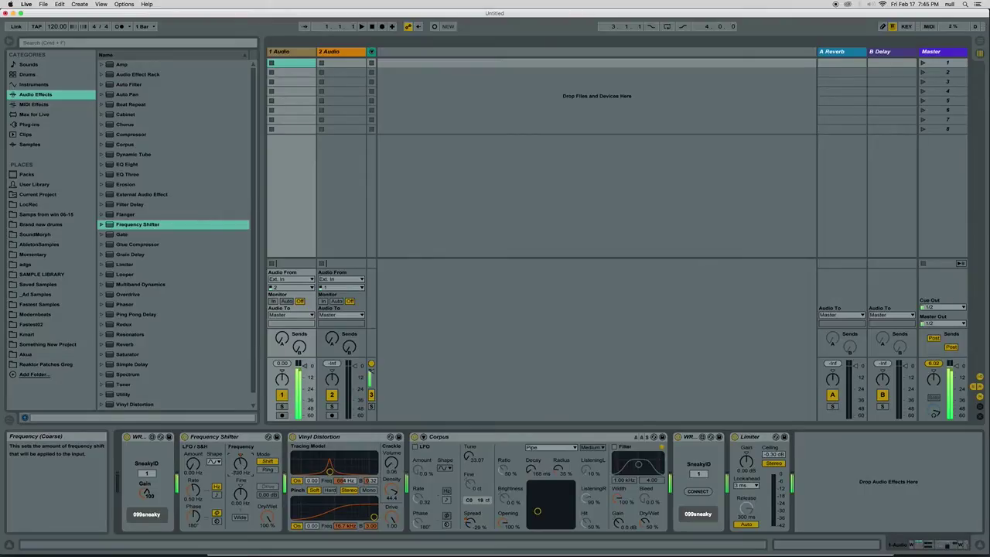
left_click(126, 255)
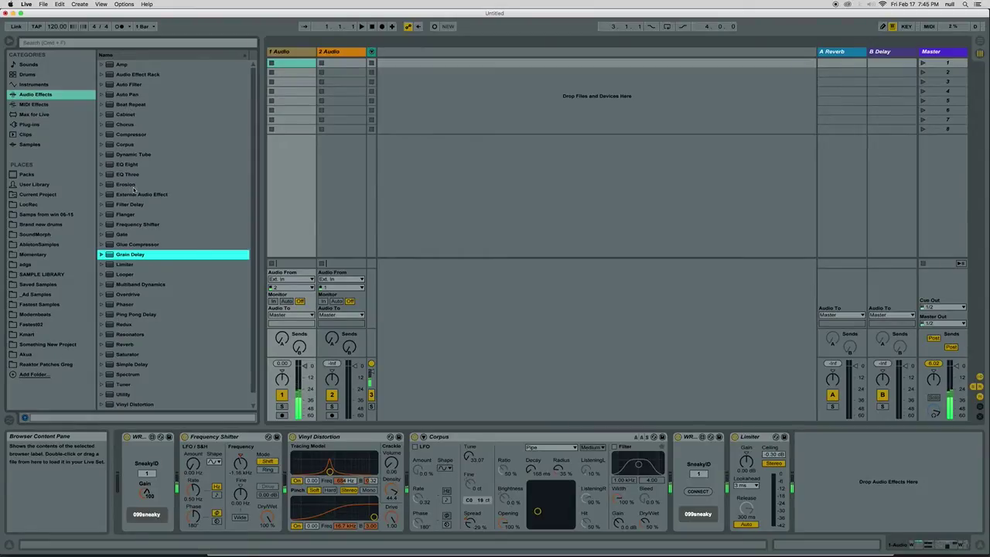
Insert Chorus between Vinyl Distortion and Corpus and tweak the Chorus and Corpus X-Y pads
left_click_drag(122, 125, 407, 479)
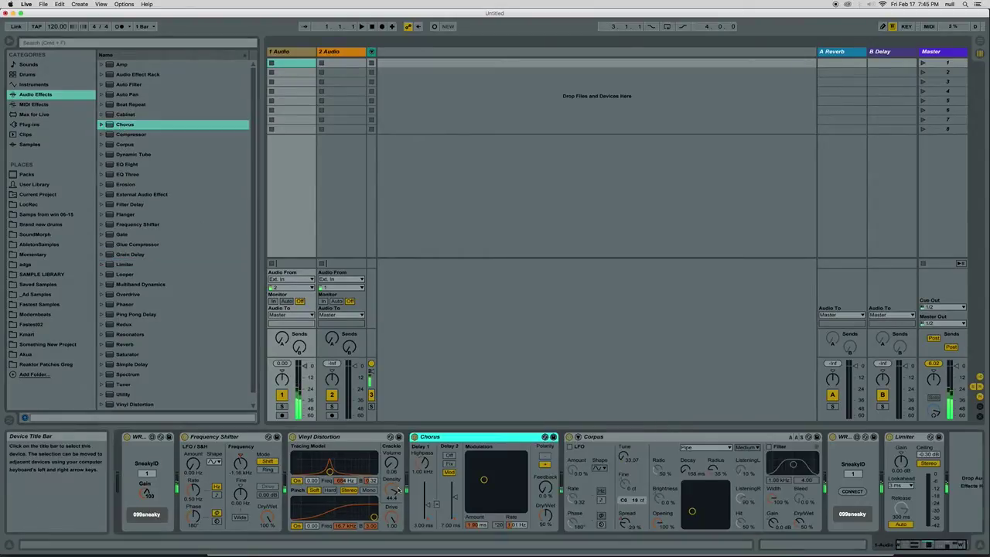
left_click_drag(475, 498, 477, 493)
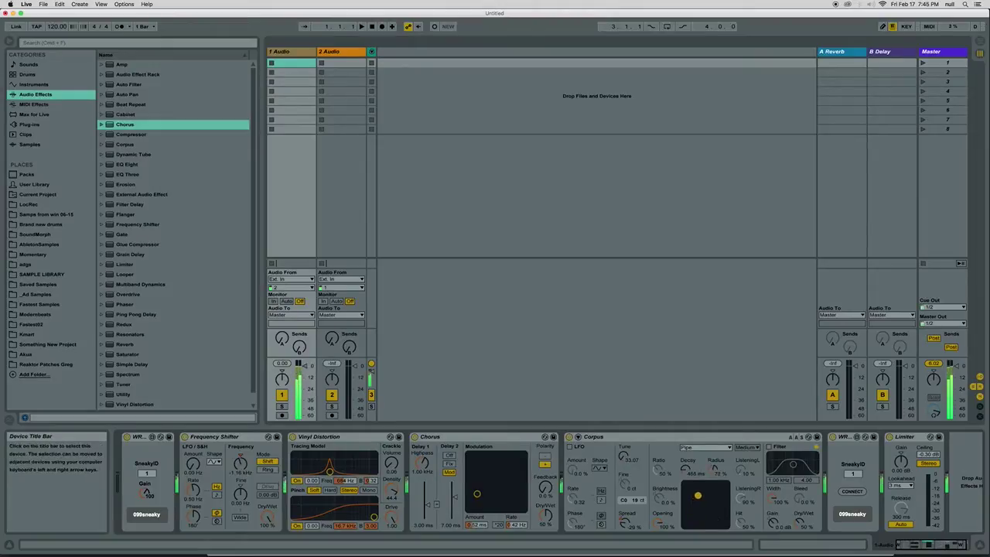
mouse_move(696, 499)
left_mouse_down()
mouse_move(712, 513)
mouse_move(723, 505)
left_mouse_up()
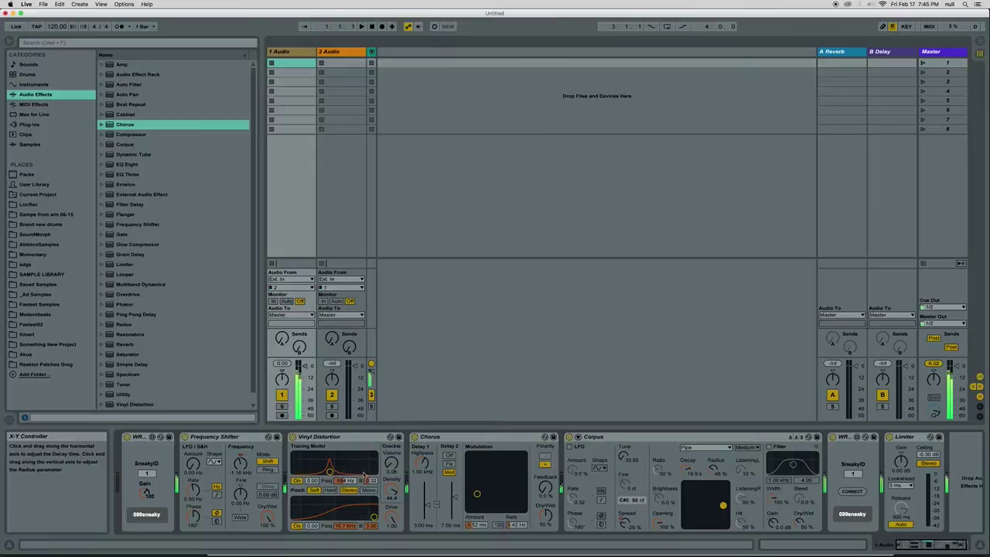
left_click_drag(267, 514, 267, 534)
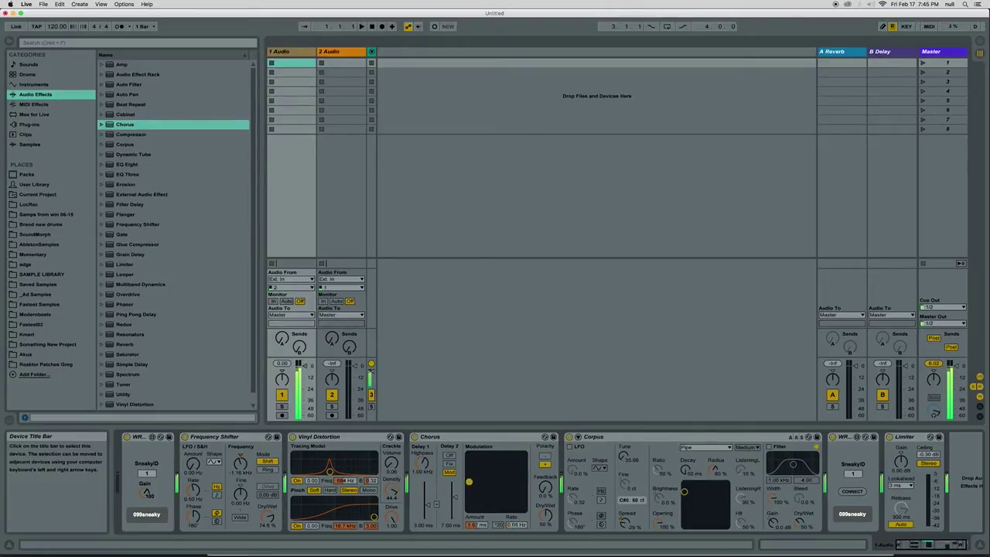
mouse_move(494, 492)
left_mouse_down()
mouse_move(473, 465)
mouse_move(485, 491)
mouse_move(480, 467)
mouse_move(468, 510)
mouse_move(479, 471)
left_mouse_up()
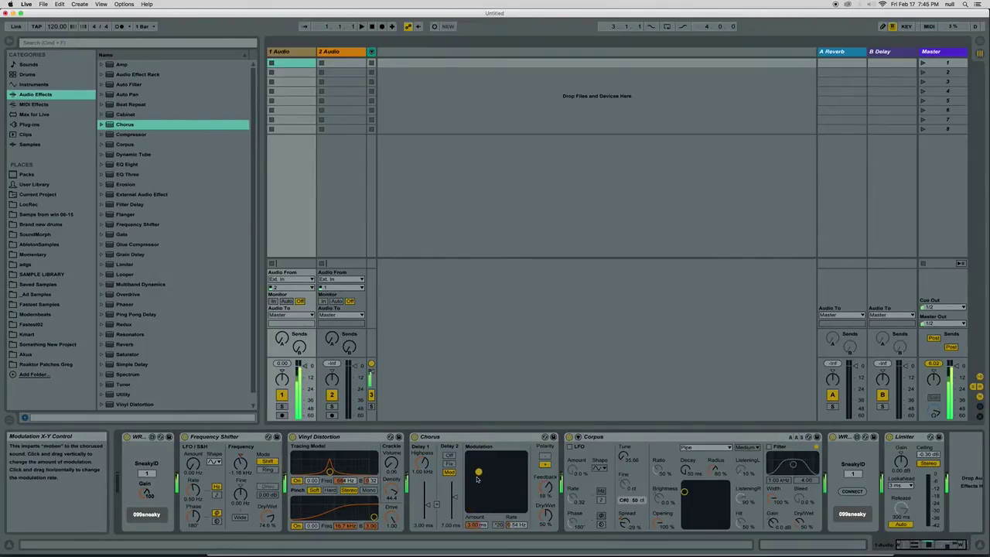
left_click_drag(701, 514, 691, 494)
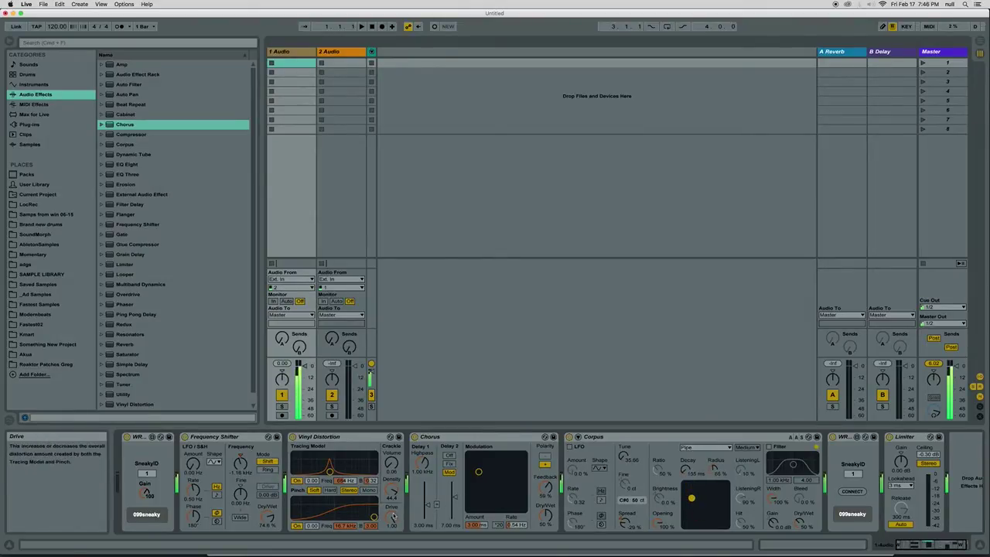
Adjust the pinch and lower Frequency Shifter to about −40 Hz at 41.4% dry/wet
left_click_drag(363, 510, 267, 517)
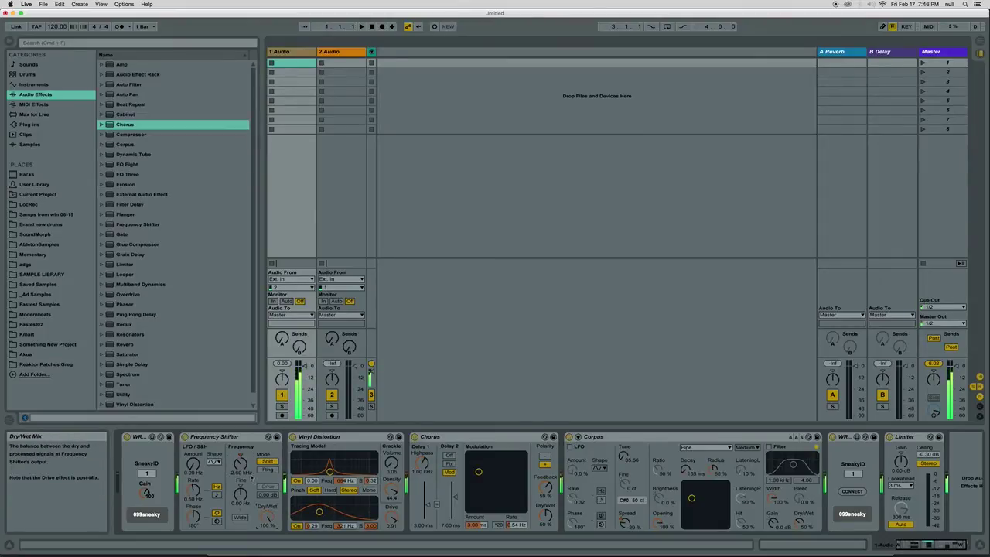
left_click_drag(241, 465, 241, 461)
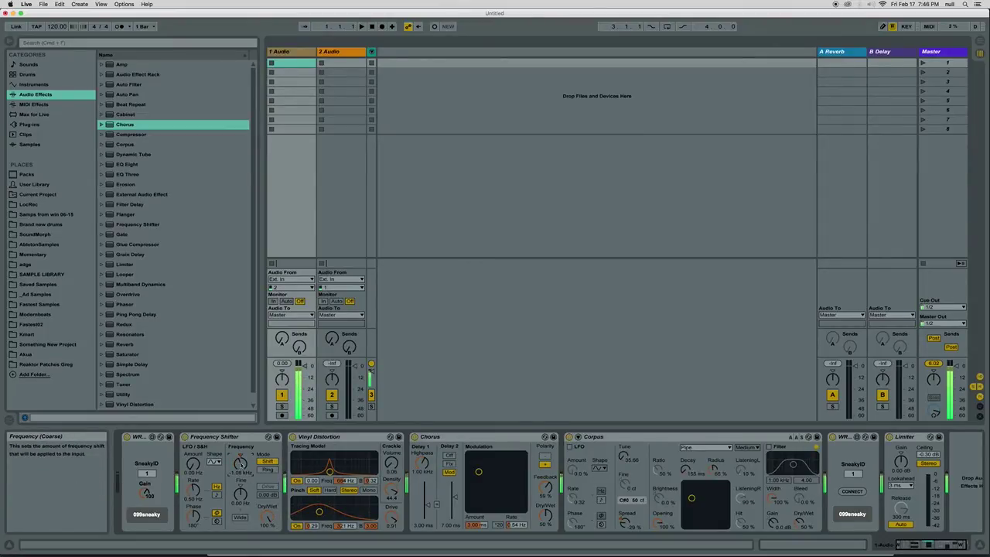
left_click_drag(267, 514, 267, 526)
left_click_drag(241, 465, 241, 460)
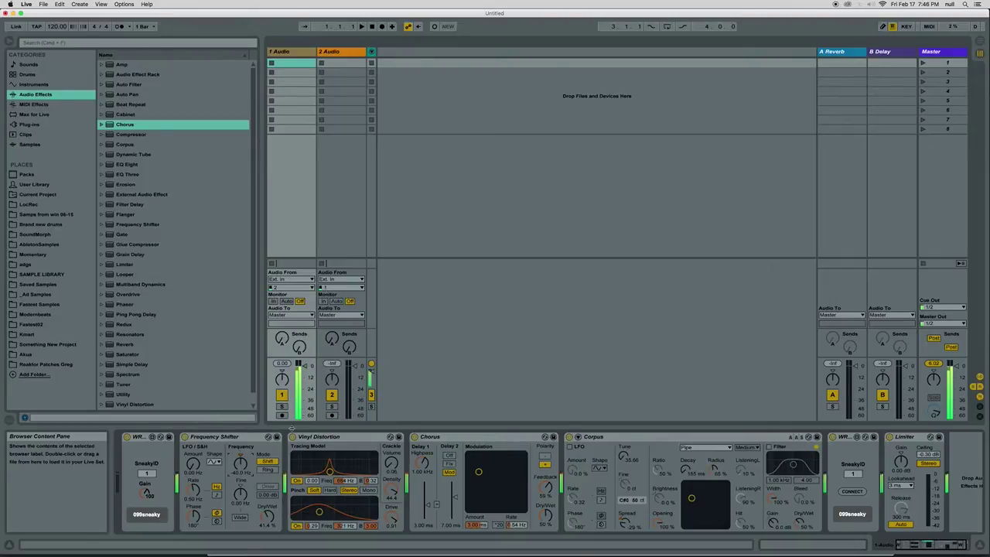
Start playback; zero Chorus modulation (0.03 Hz) and set Vinyl Distortion's pinch to 134 Hz
key("space")
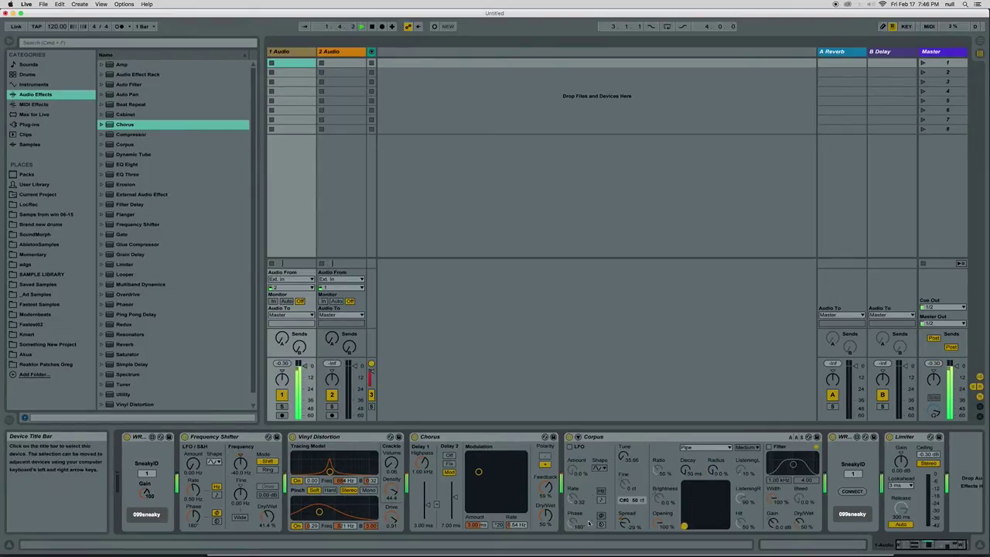
left_click_drag(479, 471, 468, 512)
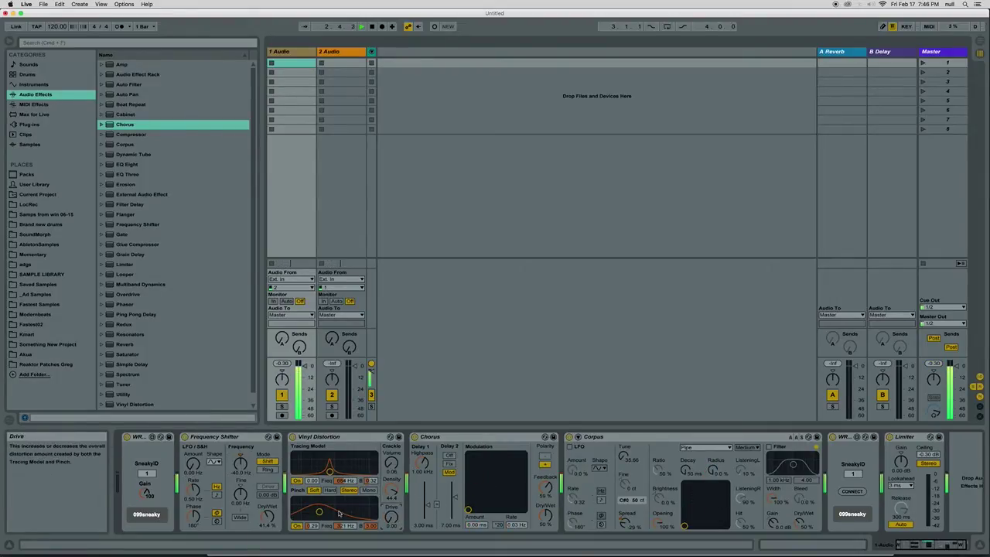
left_click_drag(338, 513, 327, 519)
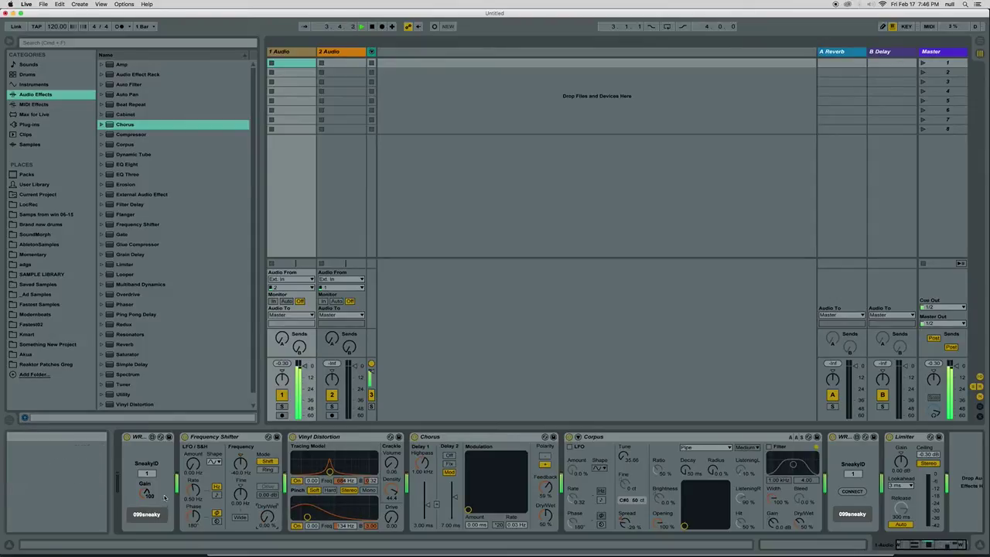
Bypass the Vinyl Distortion, Chorus and Corpus devices
left_click(570, 437)
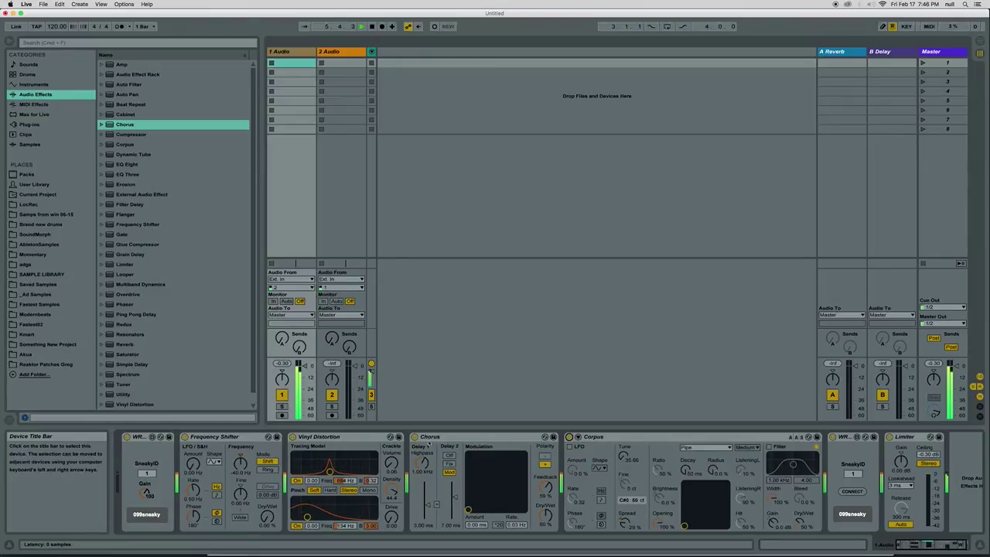
left_click(415, 437)
left_click(292, 437)
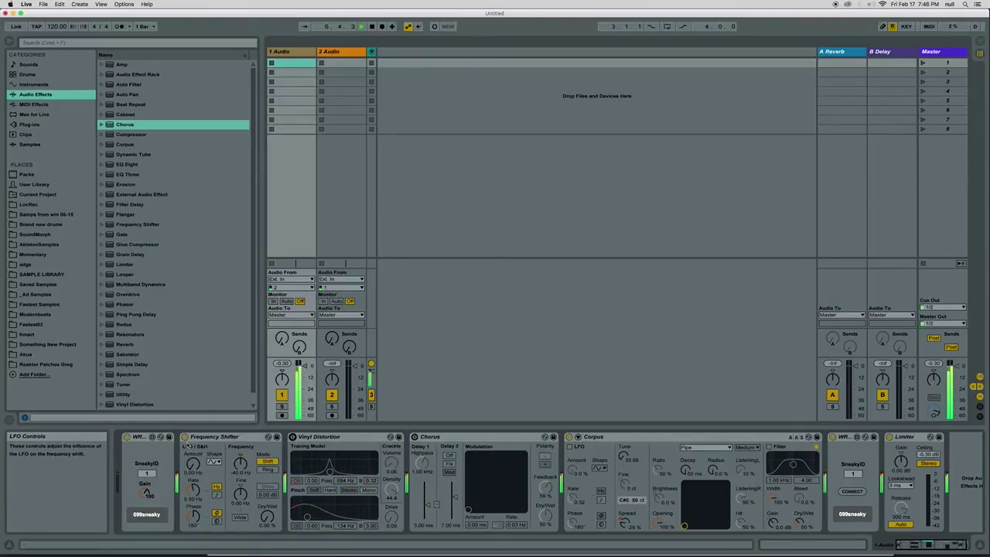
left_click(570, 437)
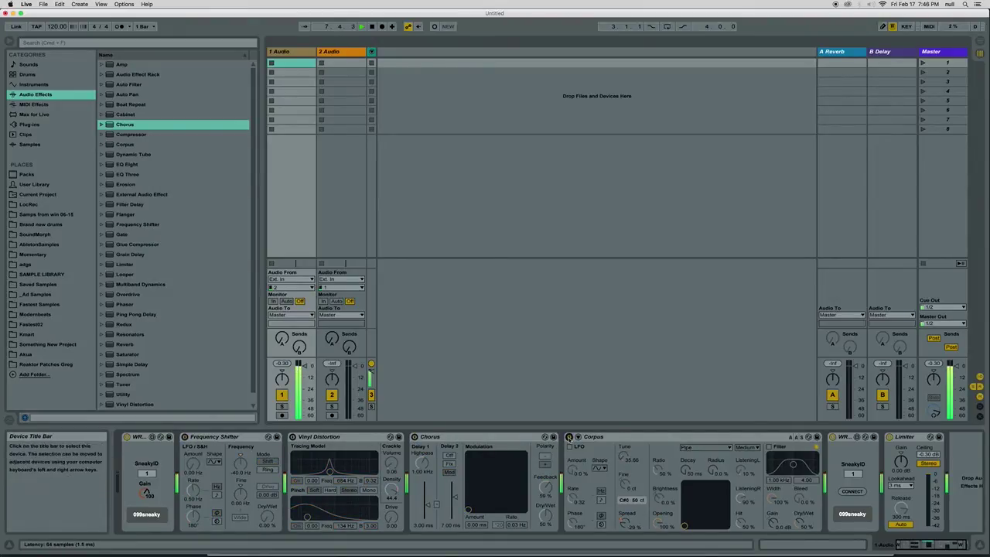